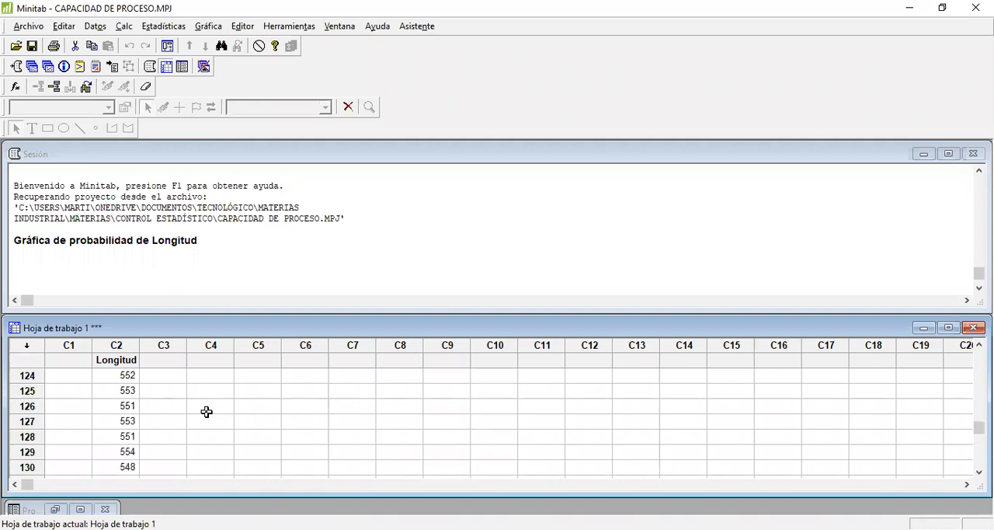
{"action": "scroll", "coordinate": [207, 412], "scroll_direction": "up", "scroll_amount": 10}
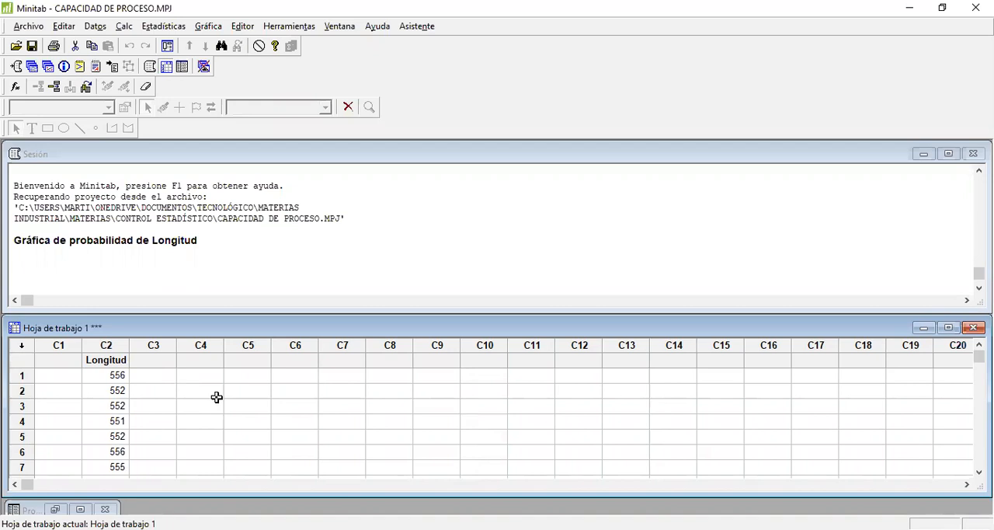
- Create a simple histogram of the Longitud column
{"action": "scroll", "coordinate": [163, 389], "scroll_direction": "down", "scroll_amount": 3}
{"action": "scroll", "coordinate": [164, 390], "scroll_direction": "down", "scroll_amount": 19}
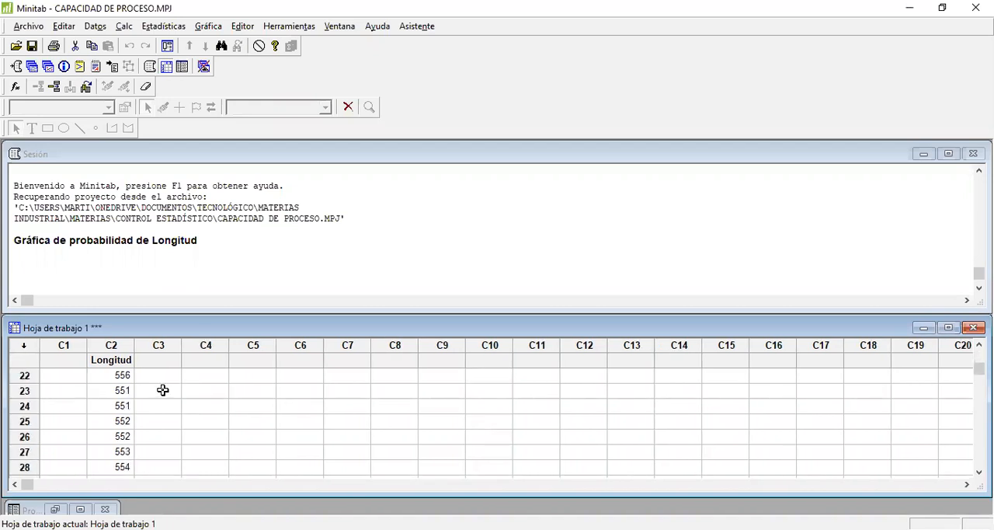
{"action": "scroll", "coordinate": [163, 390], "scroll_direction": "up", "scroll_amount": 20}
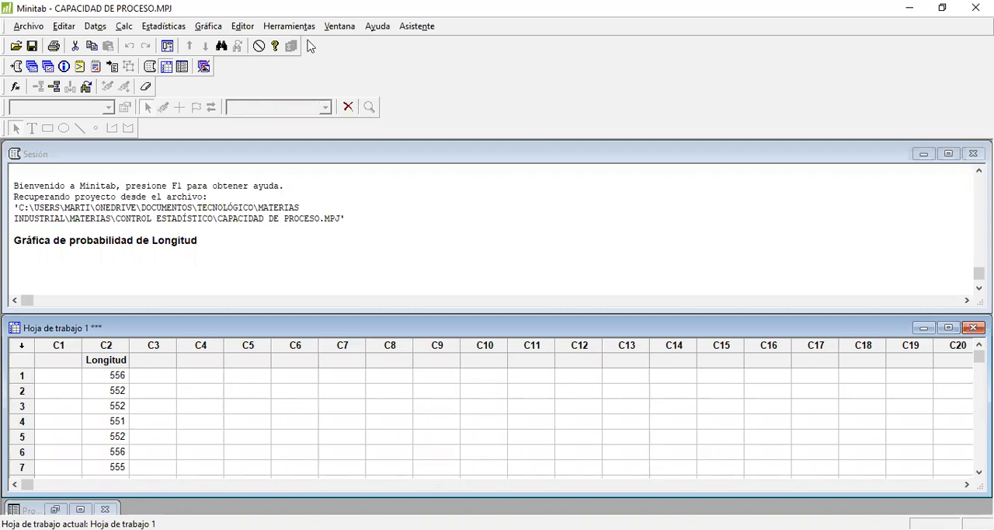
{"action": "left_click", "coordinate": [211, 26]}
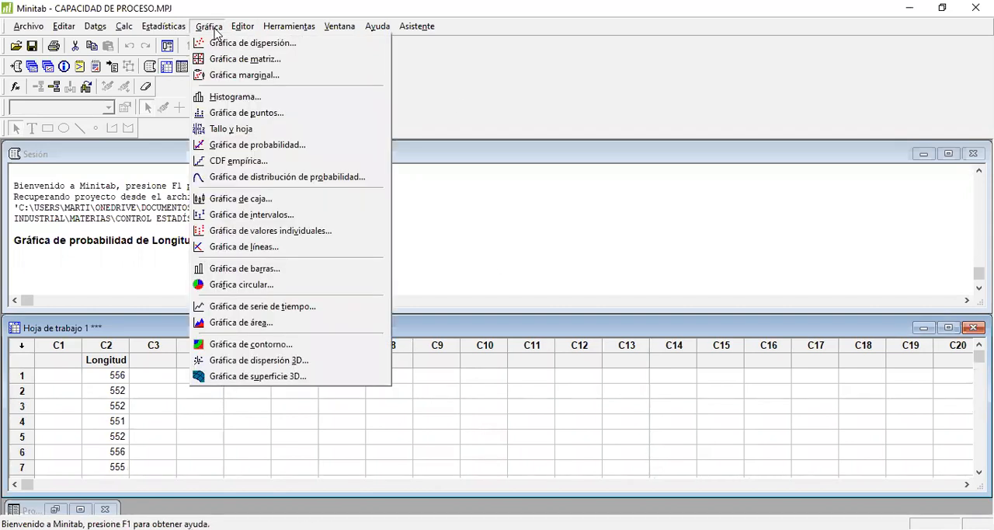
{"action": "left_click", "coordinate": [232, 96]}
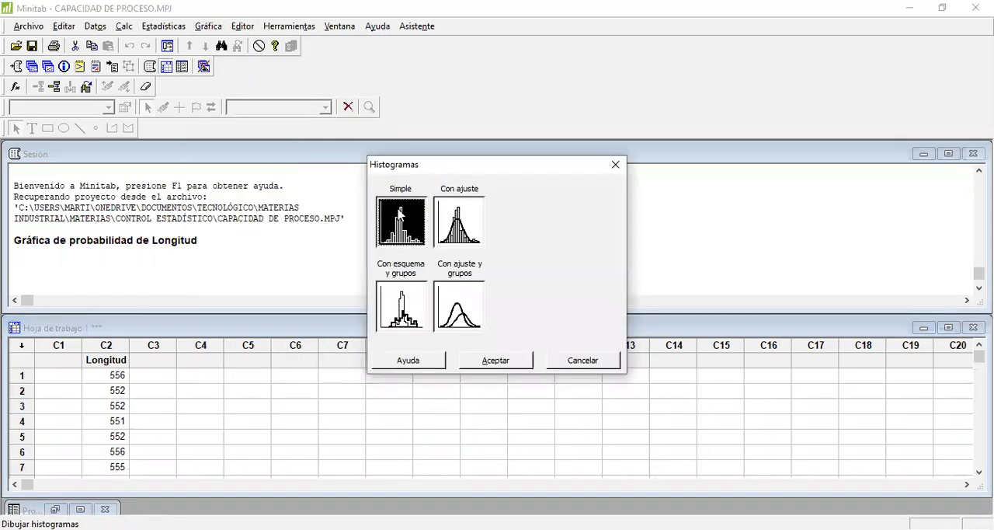
{"action": "left_click", "coordinate": [491, 361]}
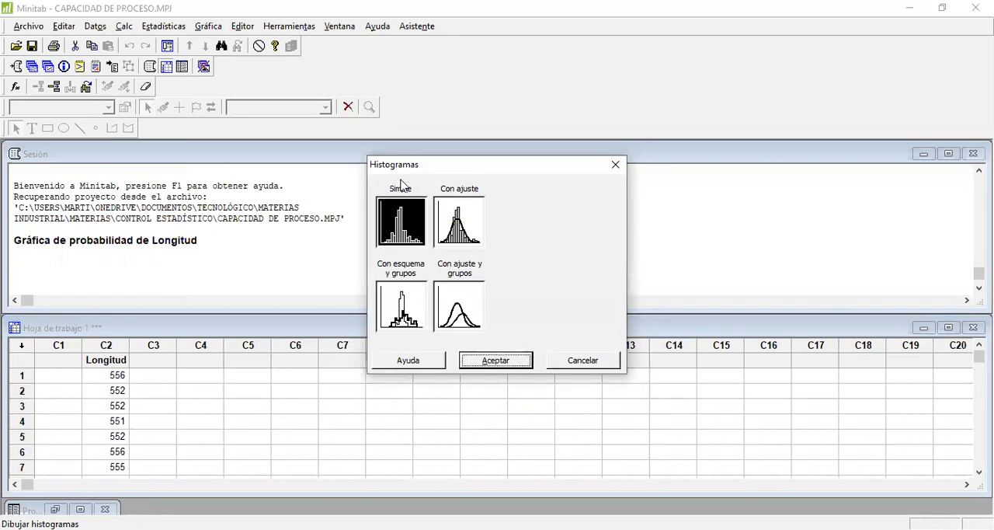
{"action": "left_click", "coordinate": [342, 175]}
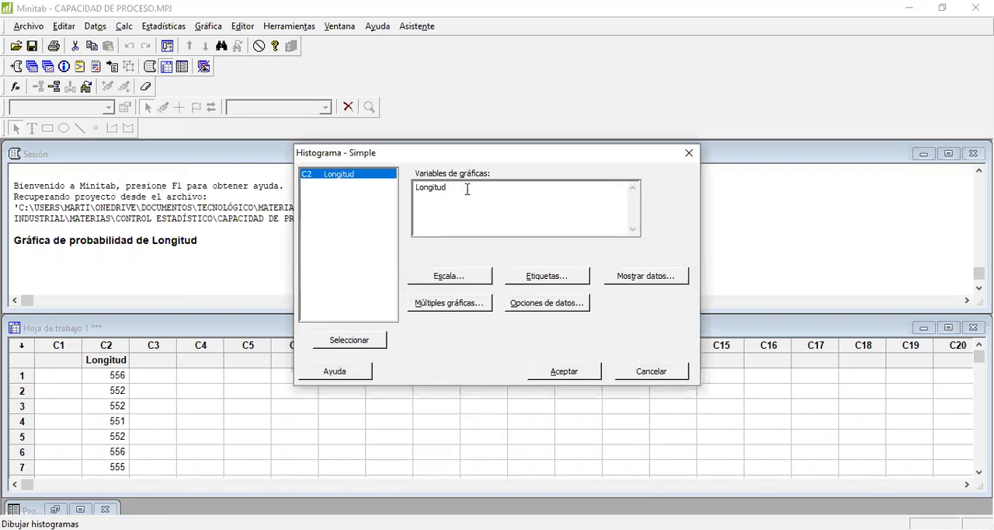
{"action": "left_click", "coordinate": [469, 189]}
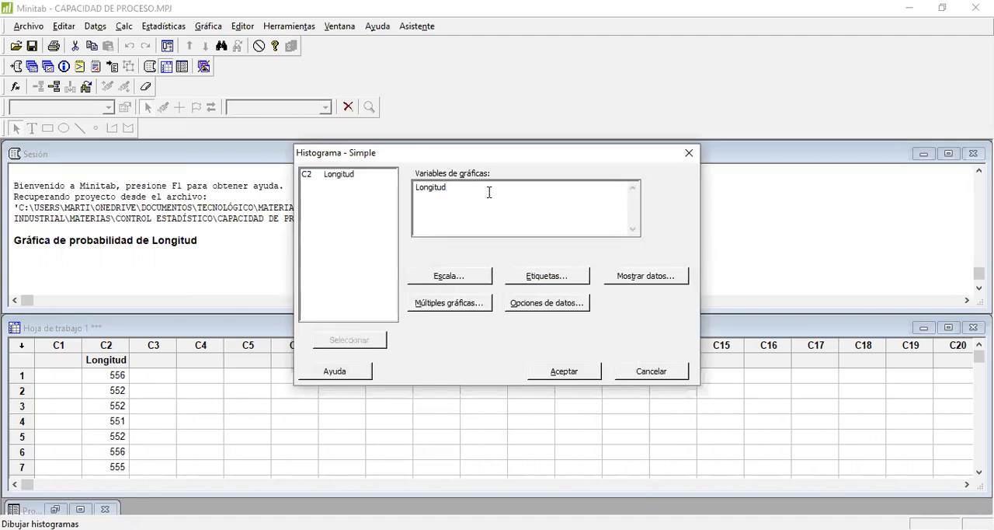
{"action": "left_click", "coordinate": [563, 371]}
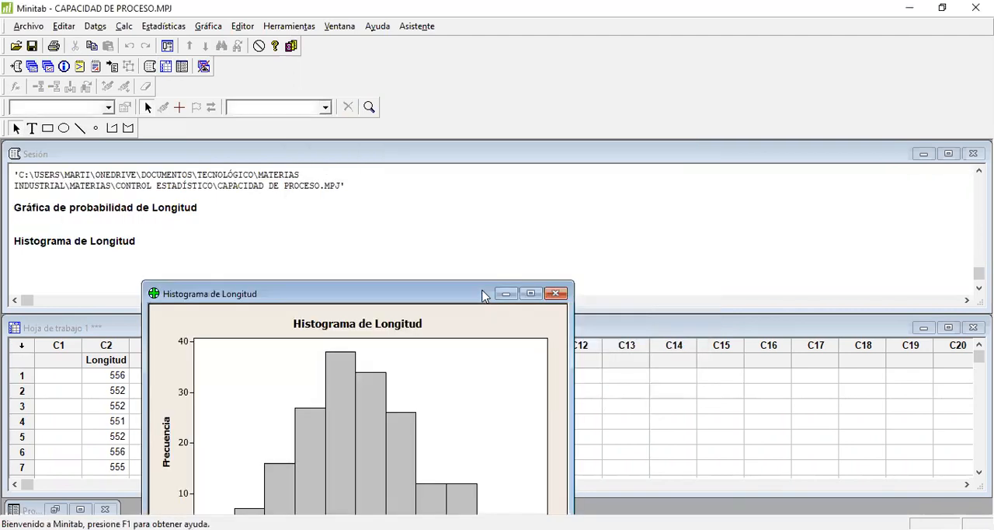
- Move the histogram window so the whole chart shows, inspect its bars, and minimize it
{"action": "left_click_drag", "start_coordinate": [482, 296], "coordinate": [537, 143]}
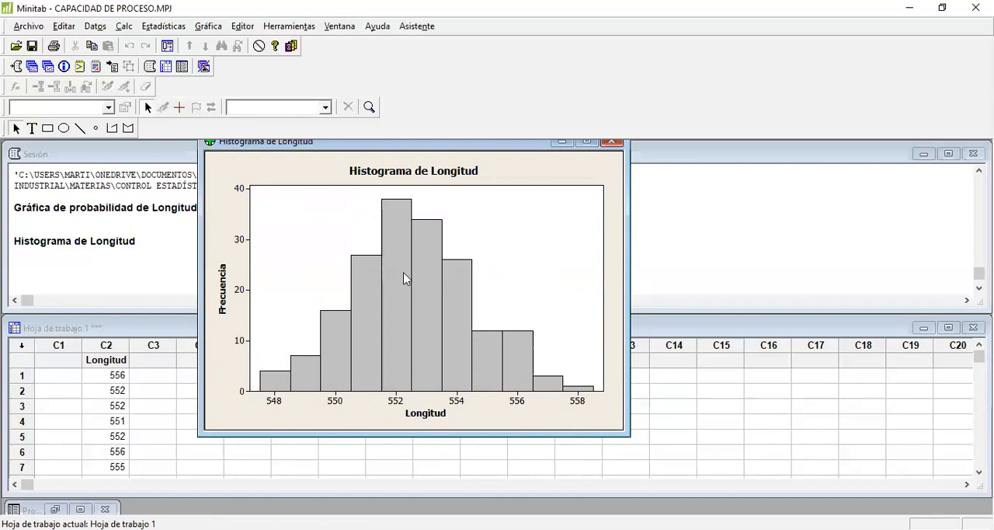
{"action": "mouse_move", "coordinate": [404, 278]}
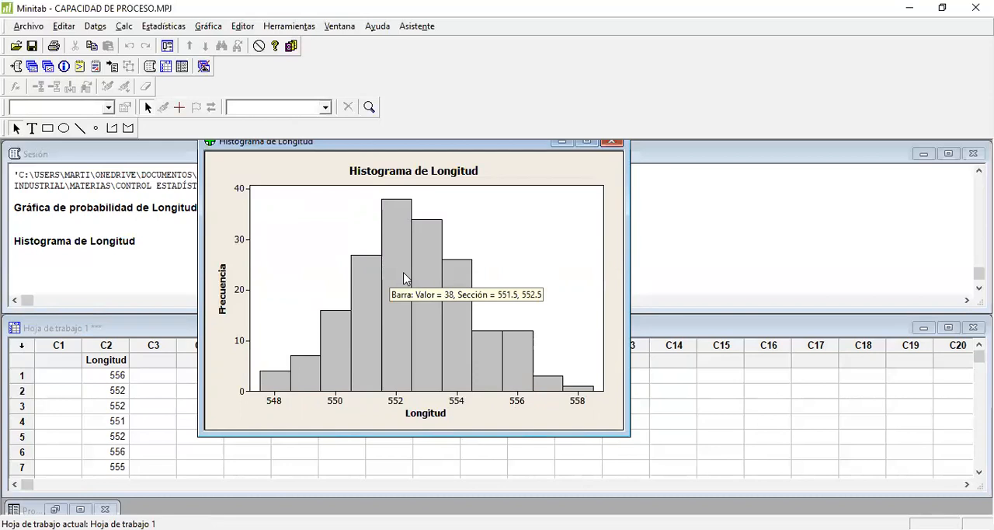
{"action": "left_click", "coordinate": [561, 142]}
- Create an individual probability plot of Longitud, and minimize its window after examining the whole plot
{"action": "left_click", "coordinate": [205, 27]}
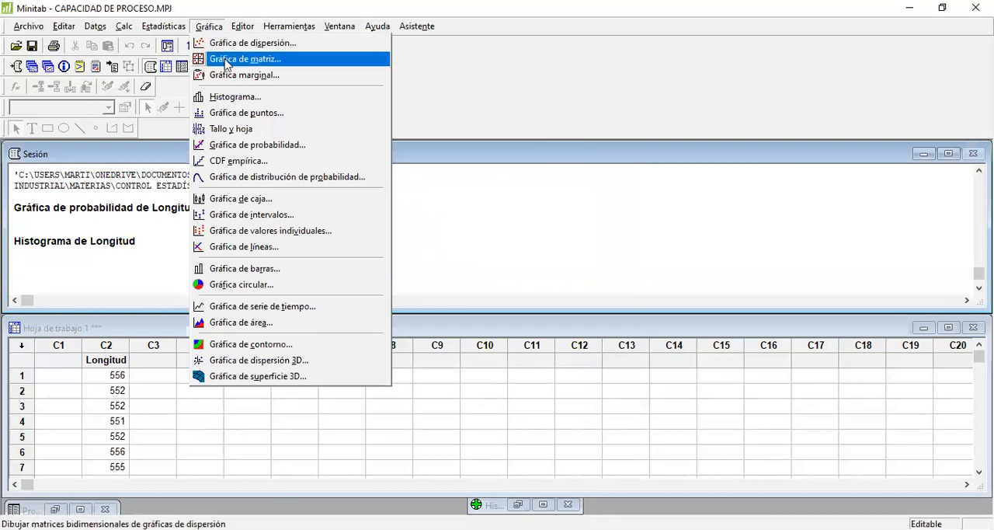
{"action": "left_click", "coordinate": [289, 149]}
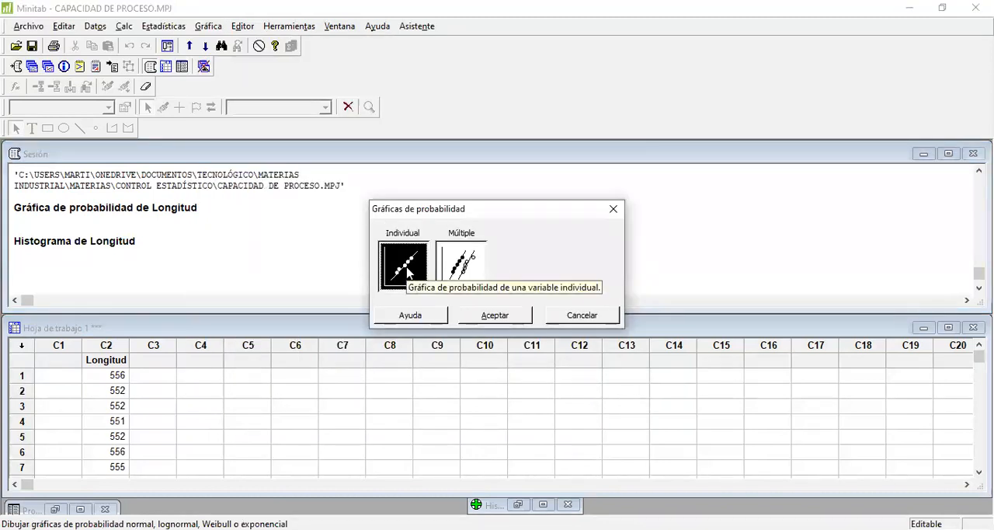
{"action": "left_click", "coordinate": [486, 317]}
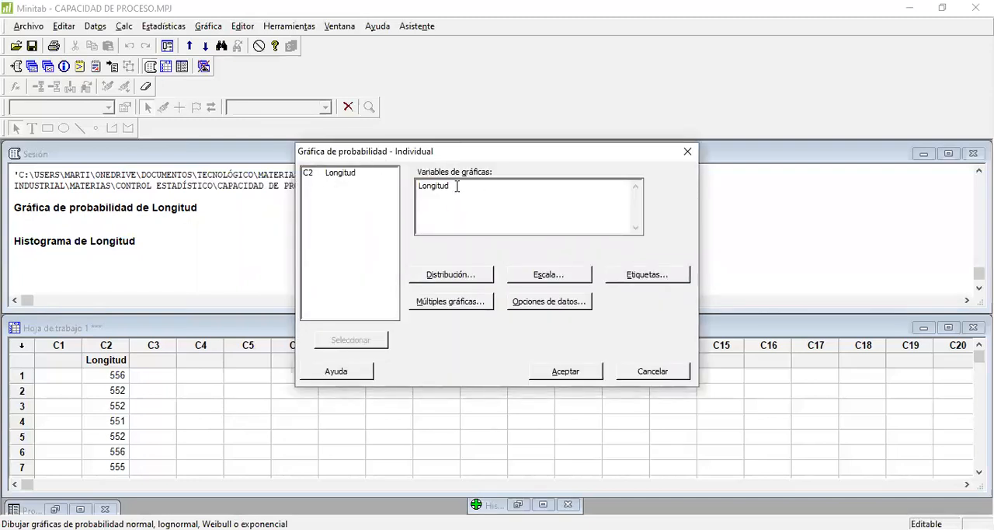
{"action": "left_click", "coordinate": [568, 369]}
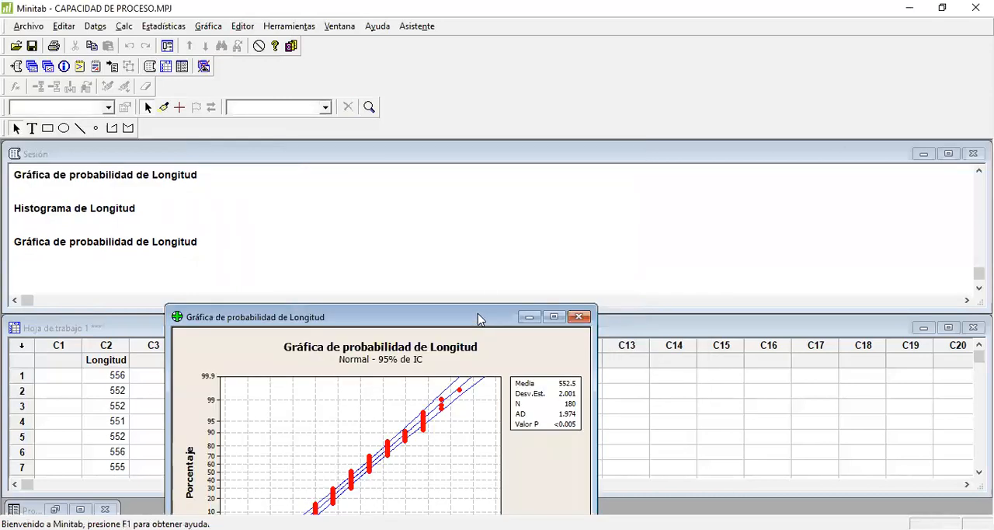
{"action": "left_click_drag", "start_coordinate": [479, 319], "coordinate": [514, 145]}
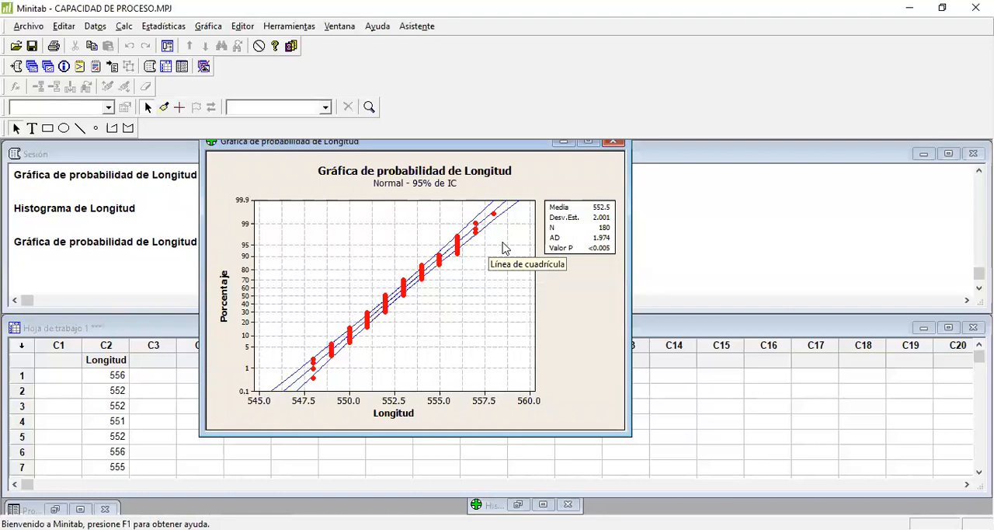
{"action": "left_click", "coordinate": [564, 142]}
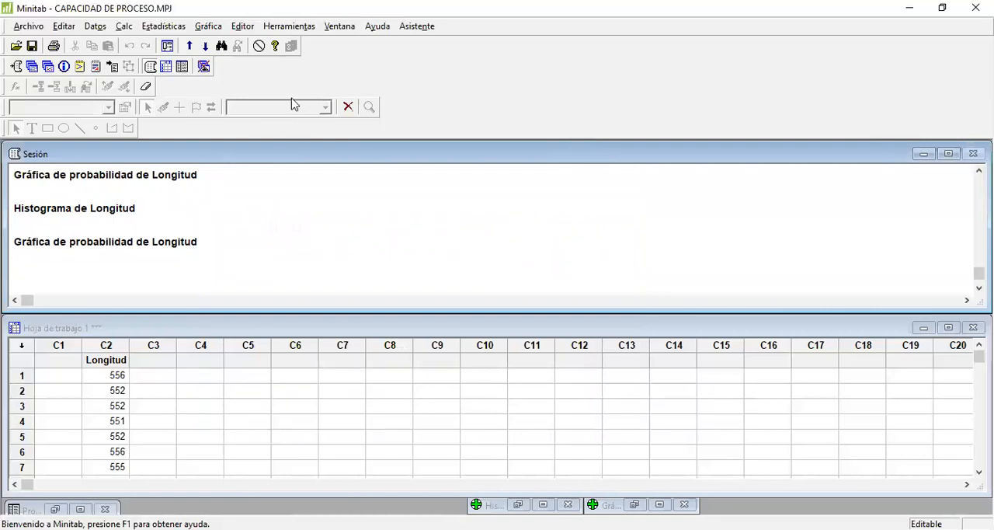
- Set up a normal-distribution capability analysis of the individual column Longitud with subgroup size 5 and specification limits 542 and 558
{"action": "left_click", "coordinate": [167, 28]}
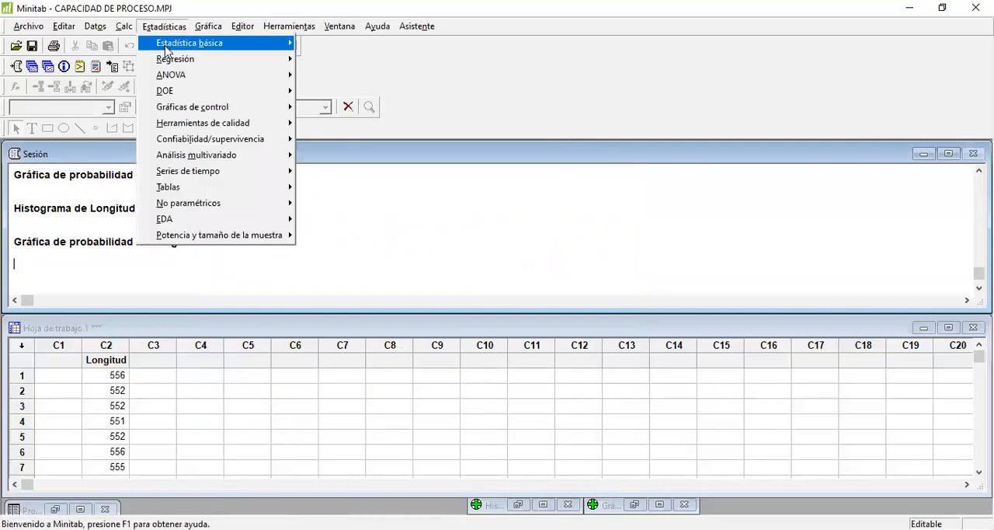
{"action": "mouse_move", "coordinate": [181, 125]}
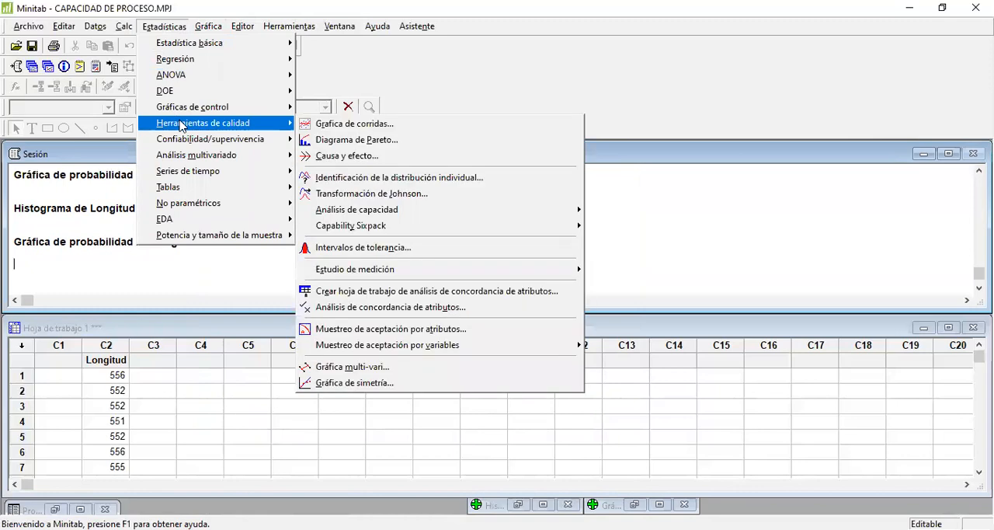
{"action": "mouse_move", "coordinate": [449, 212]}
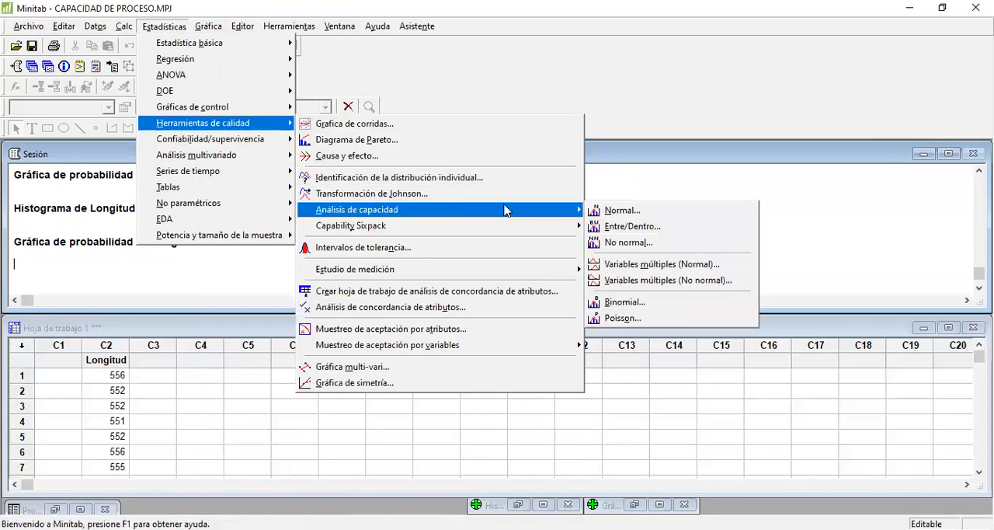
{"action": "left_click", "coordinate": [639, 213]}
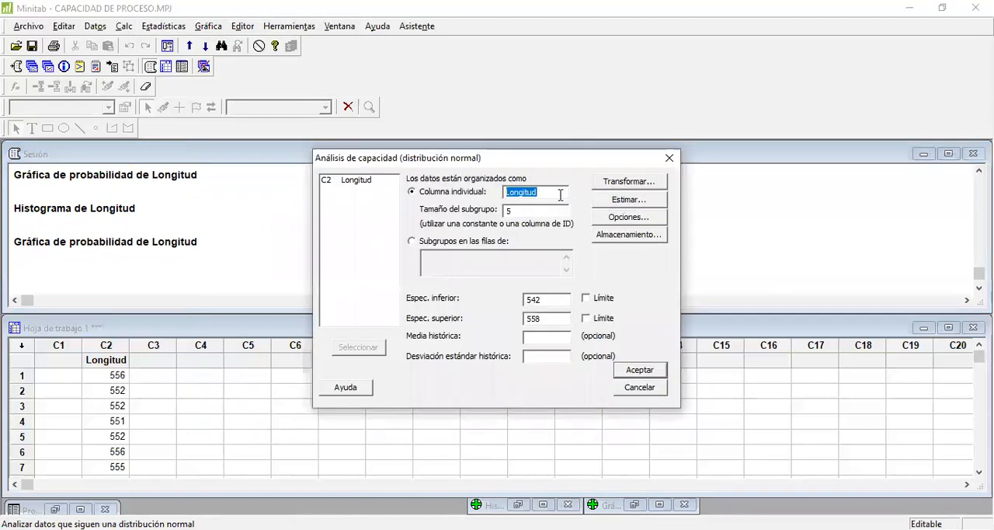
{"action": "left_click", "coordinate": [554, 192]}
{"action": "key", "text": "BackSpace"}
{"action": "key", "text": "BackSpace"}
{"action": "key", "text": "BackSpace"}
{"action": "key", "text": "BackSpace"}
{"action": "key", "text": "BackSpace"}
{"action": "key", "text": "BackSpace"}
{"action": "key", "text": "BackSpace"}
{"action": "key", "text": "BackSpace"}
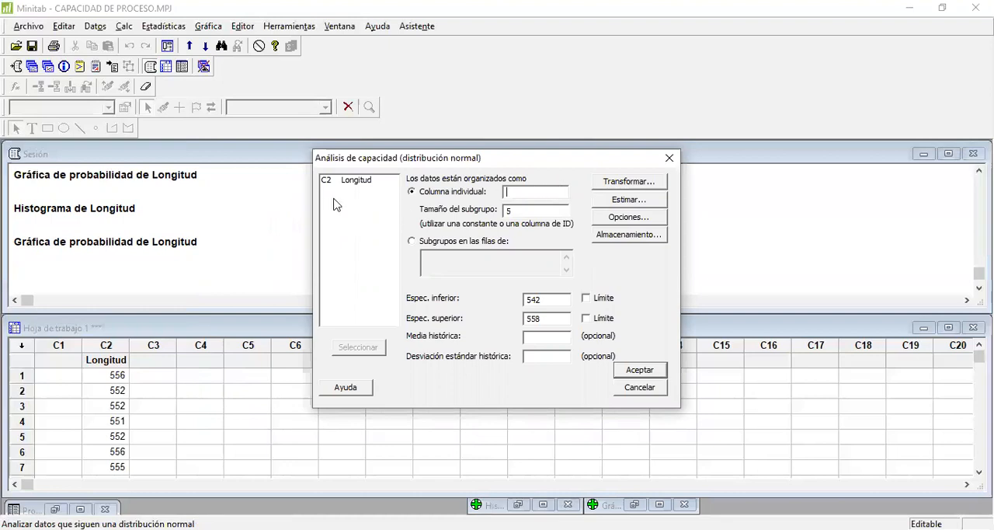
{"action": "double_click", "coordinate": [354, 180]}
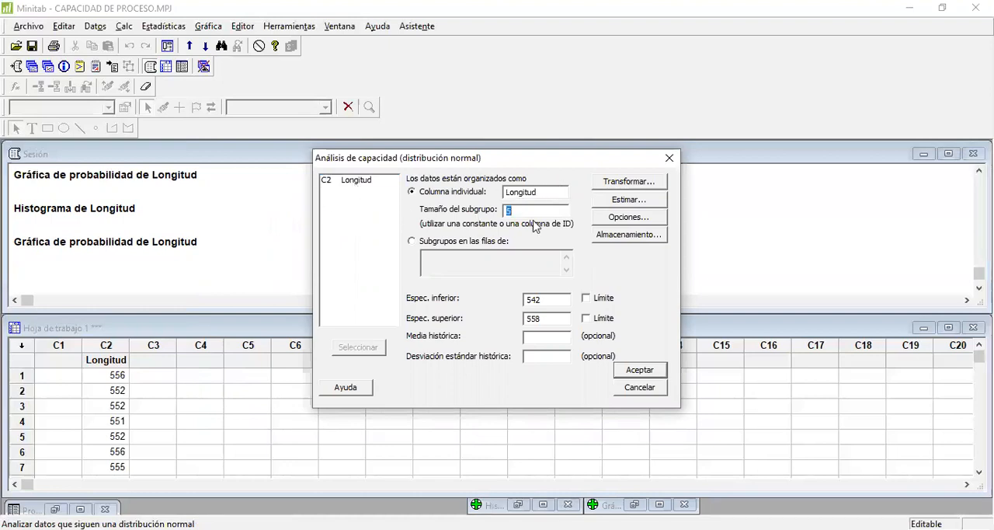
{"action": "type", "text": "5"}
{"action": "left_click", "coordinate": [552, 299]}
{"action": "left_click", "coordinate": [548, 318]}
- Set the analysis options to target 550, tolerance K = 6 and bilateral 95.0 confidence intervals, and run the capability analysis
{"action": "left_click", "coordinate": [644, 220]}
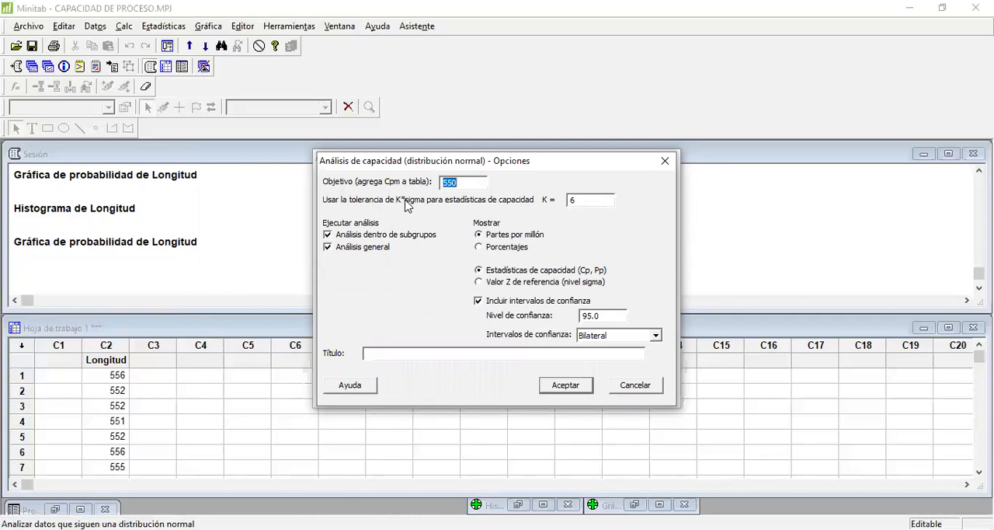
{"action": "left_click", "coordinate": [477, 182]}
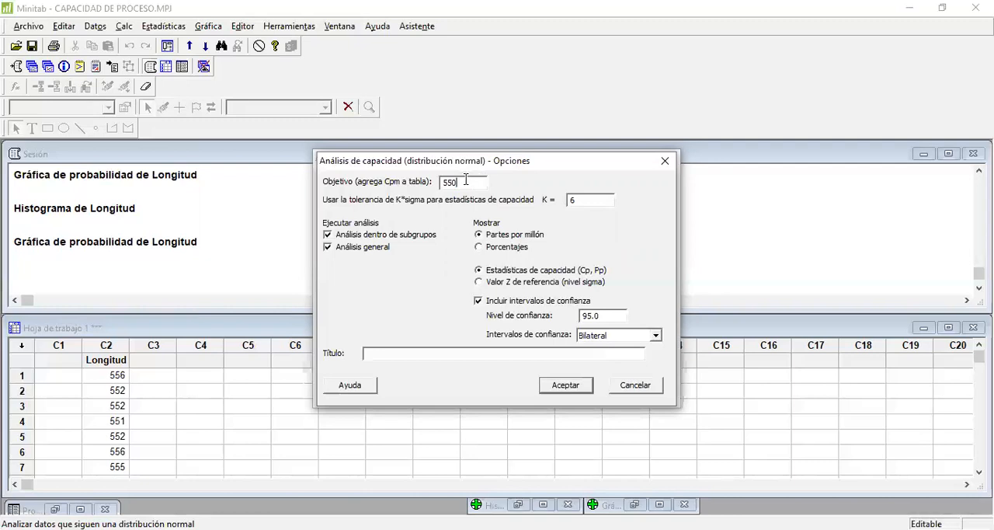
{"action": "left_click", "coordinate": [600, 198]}
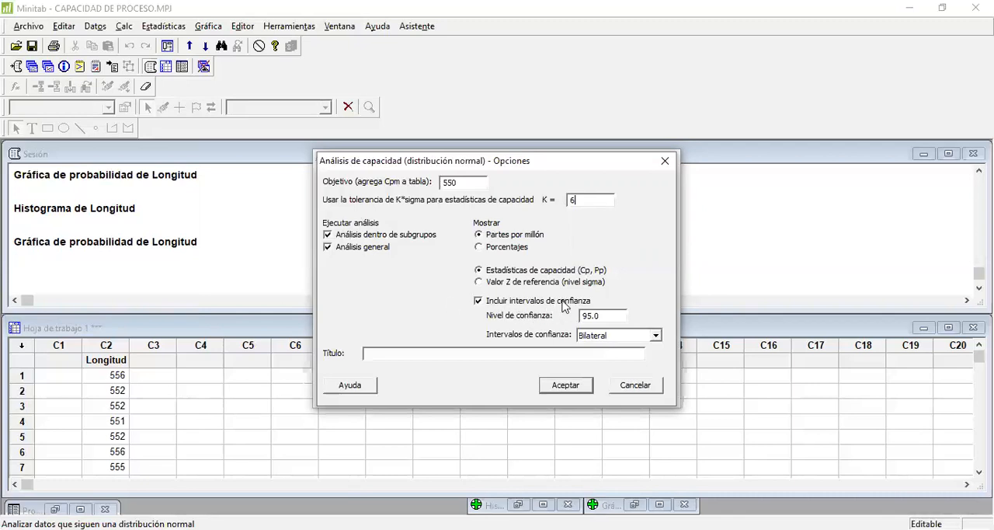
{"action": "left_click", "coordinate": [479, 301]}
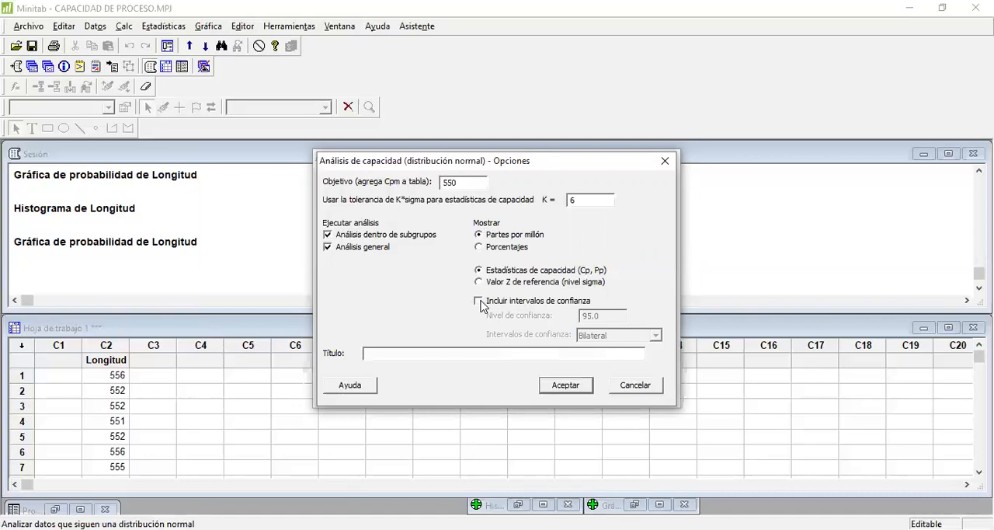
{"action": "left_click", "coordinate": [479, 301]}
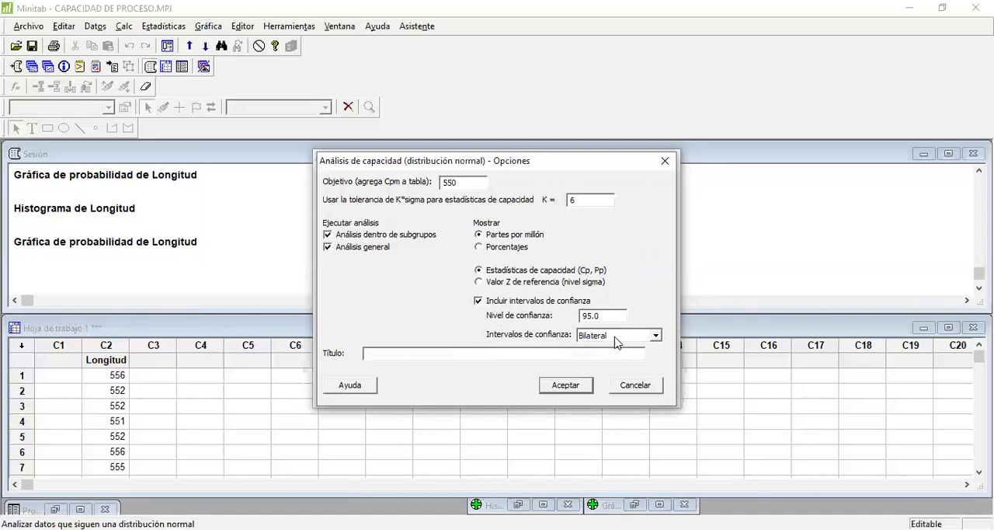
{"action": "left_click", "coordinate": [656, 336]}
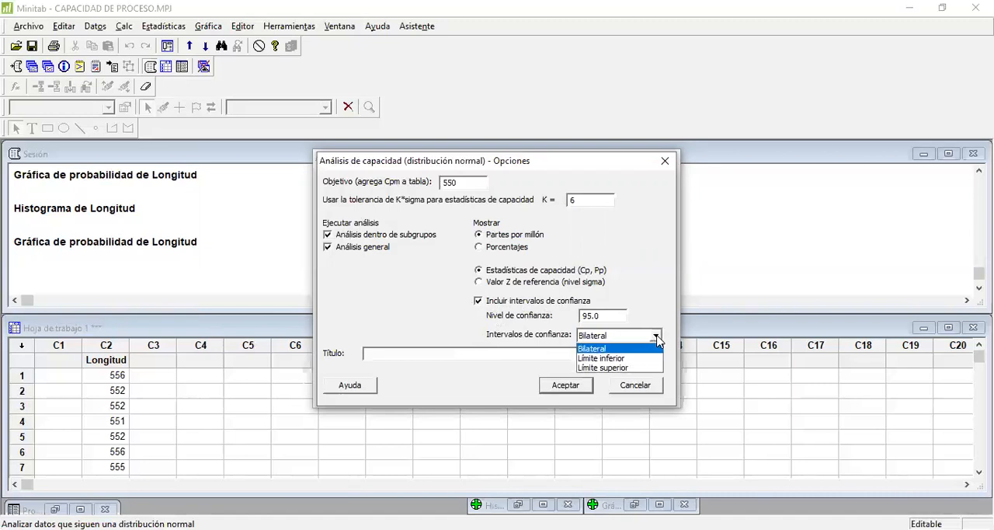
{"action": "left_click", "coordinate": [656, 338]}
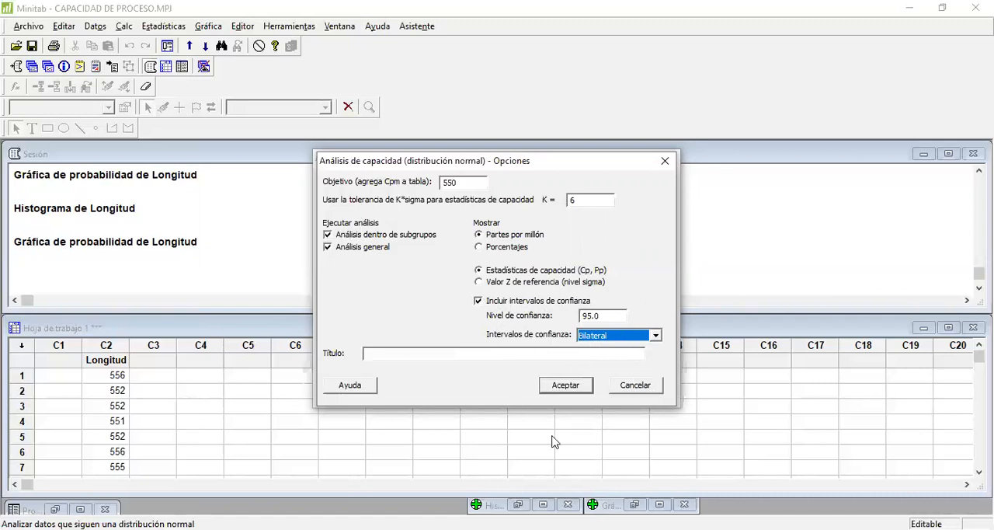
{"action": "left_click", "coordinate": [571, 386]}
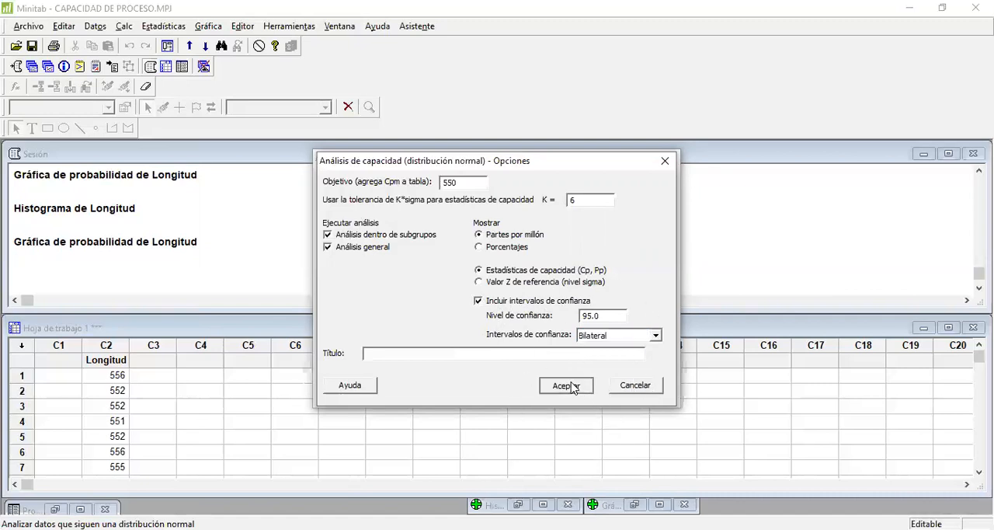
{"action": "left_click", "coordinate": [645, 378]}
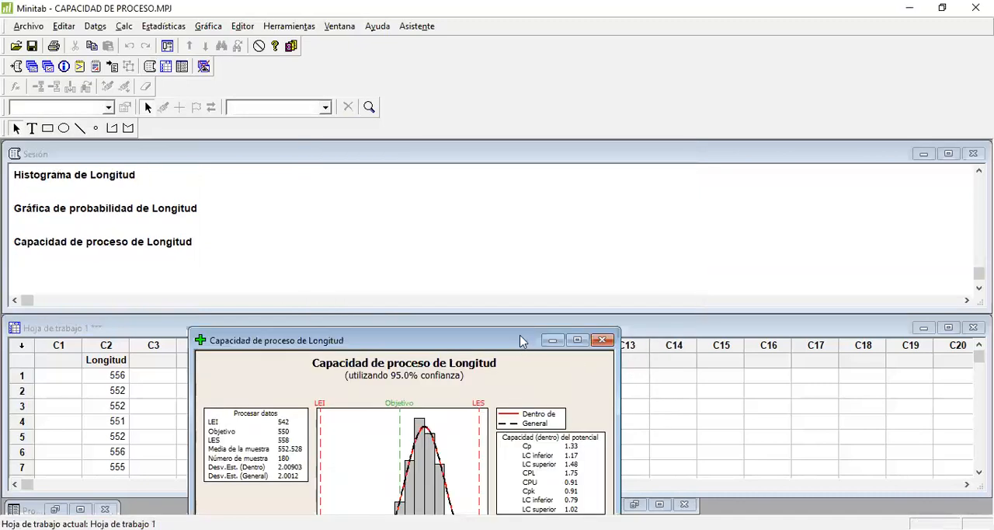
- Reposition and enlarge the process capability chart window to examine the process data and potential capability tables
{"action": "left_click_drag", "start_coordinate": [520, 341], "coordinate": [479, 150]}
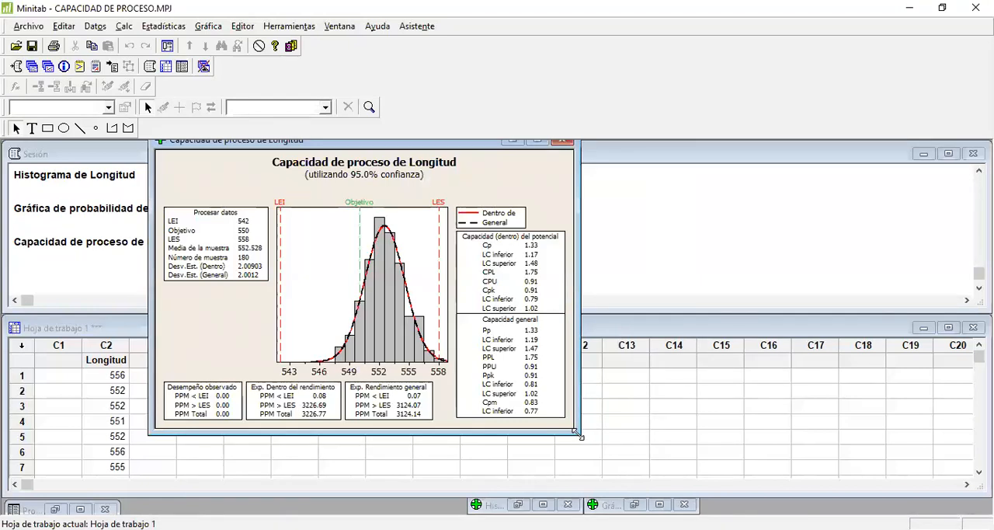
{"action": "left_click_drag", "start_coordinate": [579, 434], "coordinate": [718, 510]}
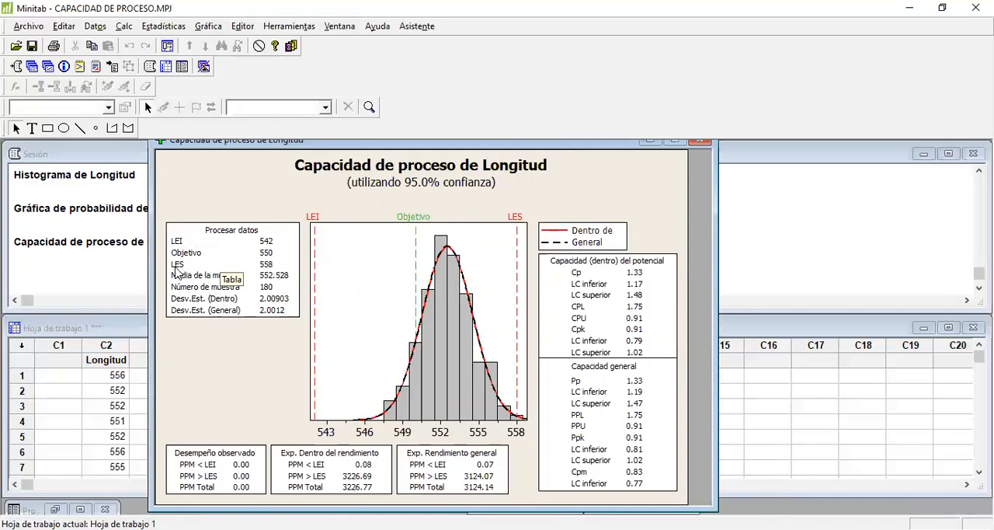
{"action": "left_click", "coordinate": [286, 268]}
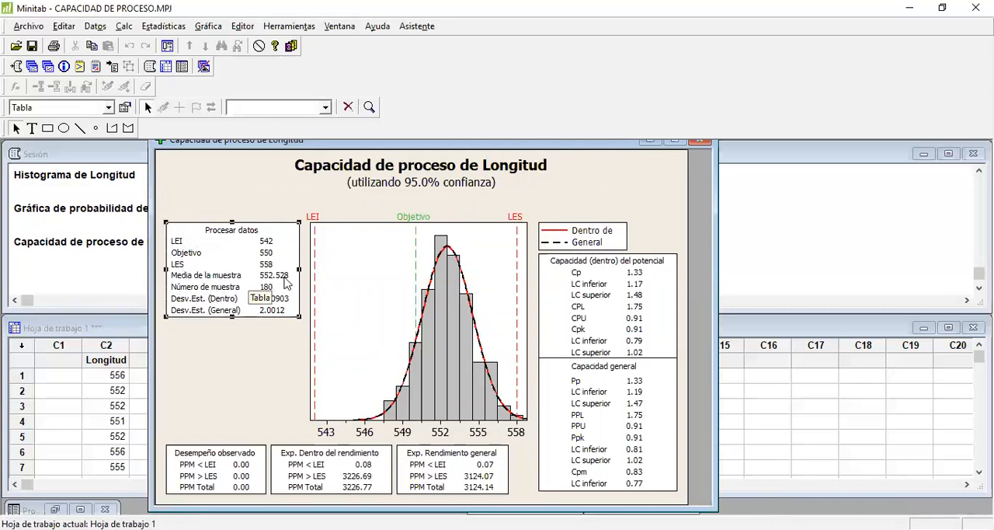
{"action": "left_click", "coordinate": [303, 295]}
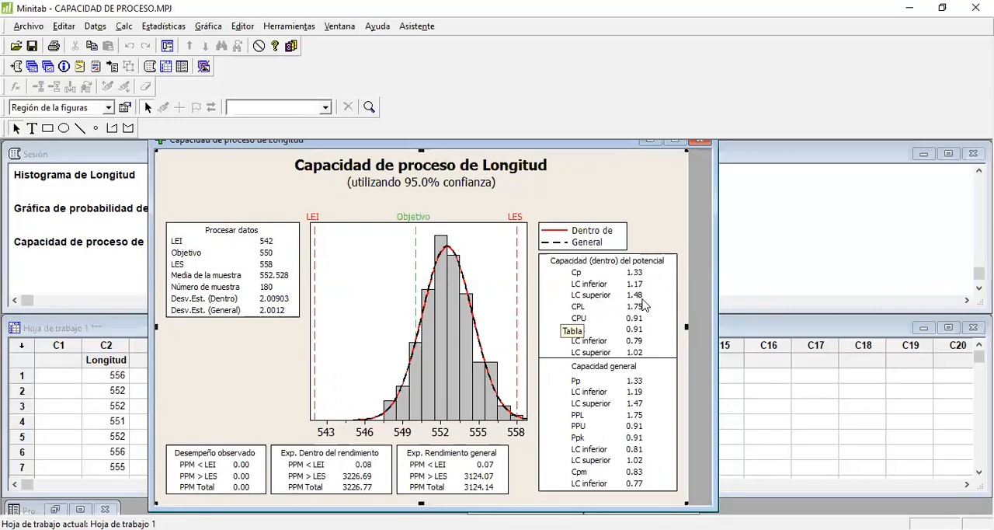
{"action": "left_click", "coordinate": [584, 305]}
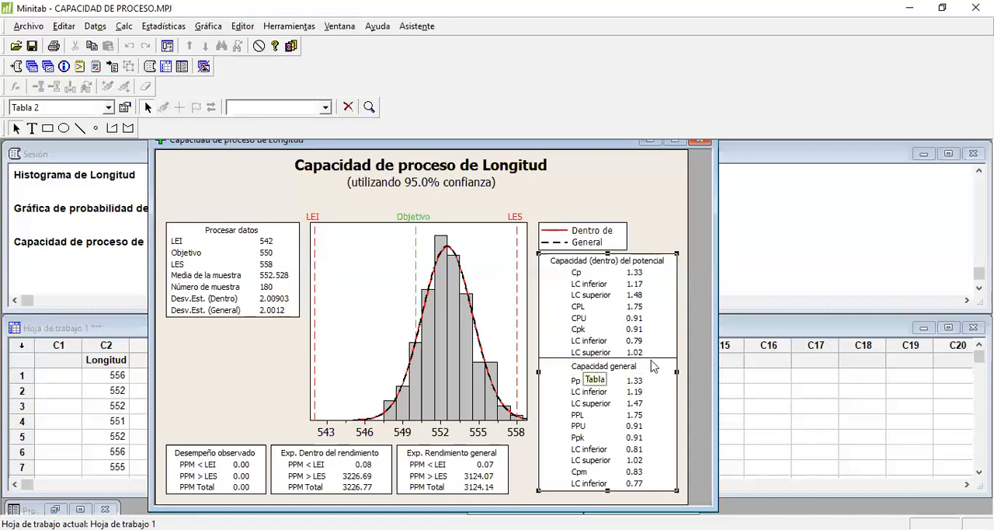
- Maximize the process capability chart and examine the potential and overall capability indices
{"action": "left_click", "coordinate": [674, 142]}
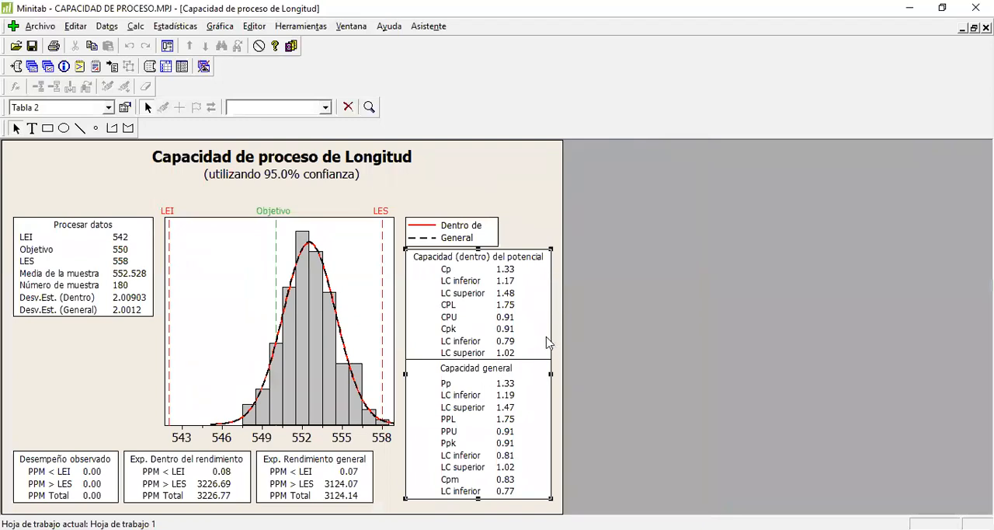
{"action": "left_click", "coordinate": [575, 336]}
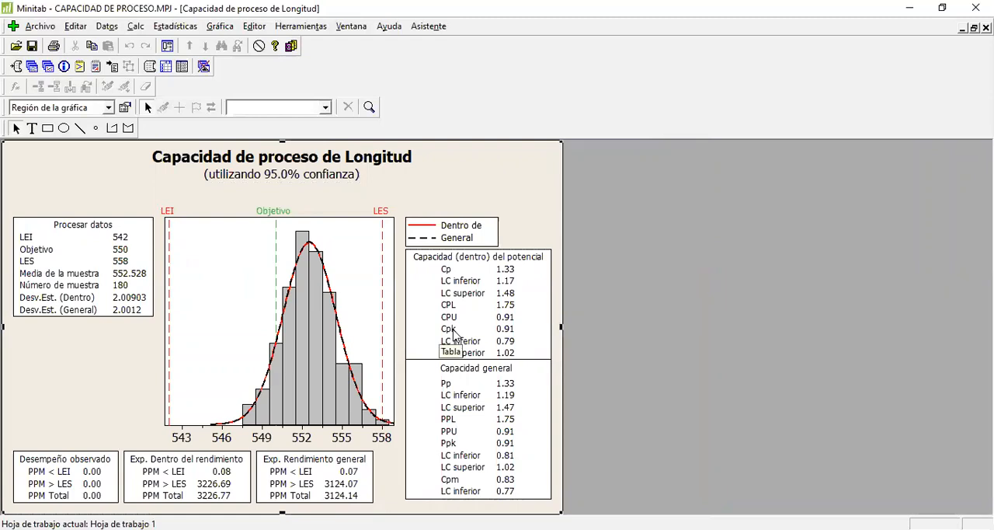
{"action": "left_click", "coordinate": [544, 371]}
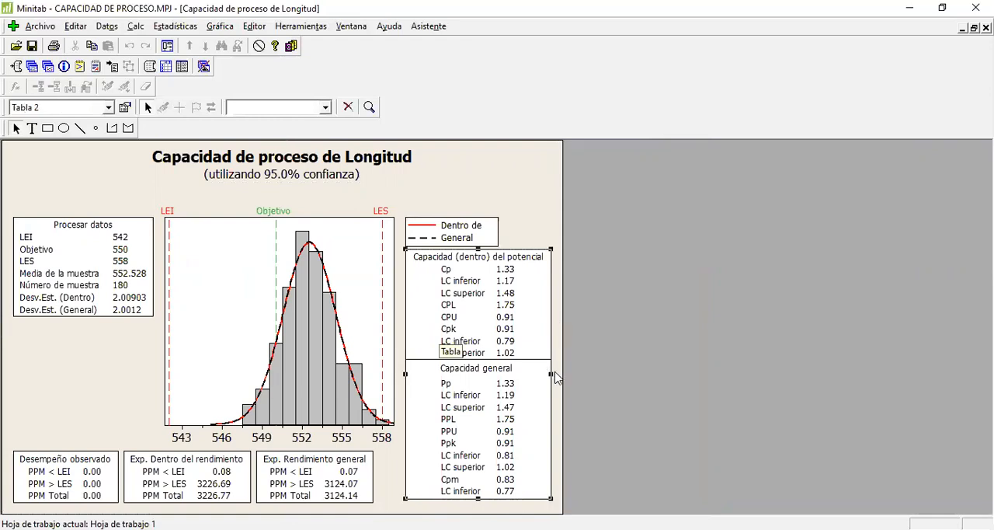
{"action": "left_click", "coordinate": [556, 377]}
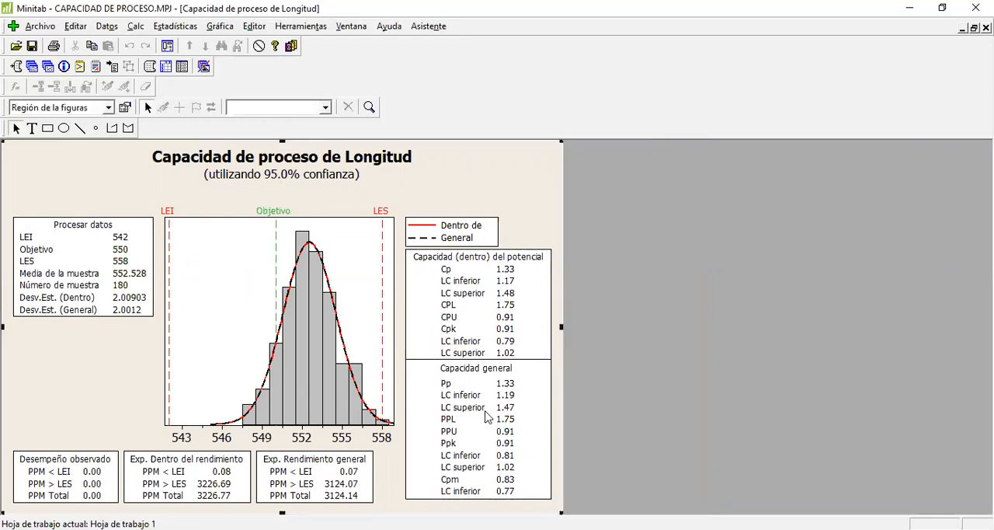